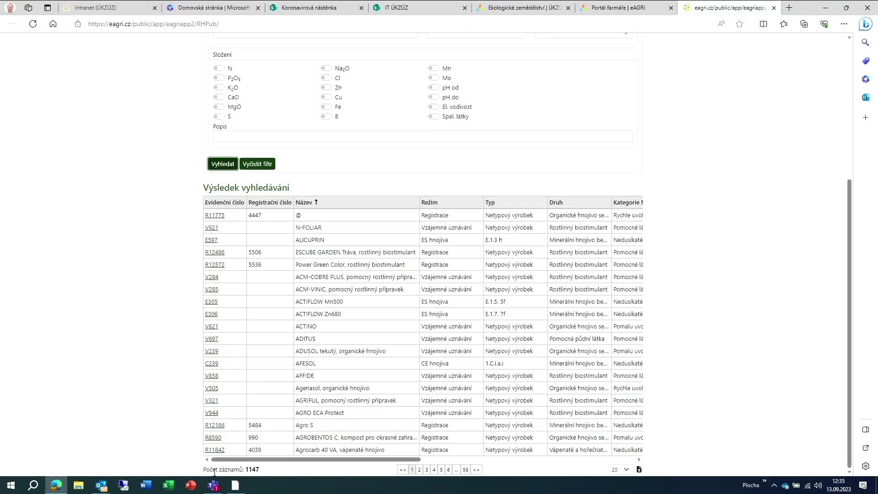
Look at the page-size options of the search results and the remaining columns of the results table.
click(625, 470)
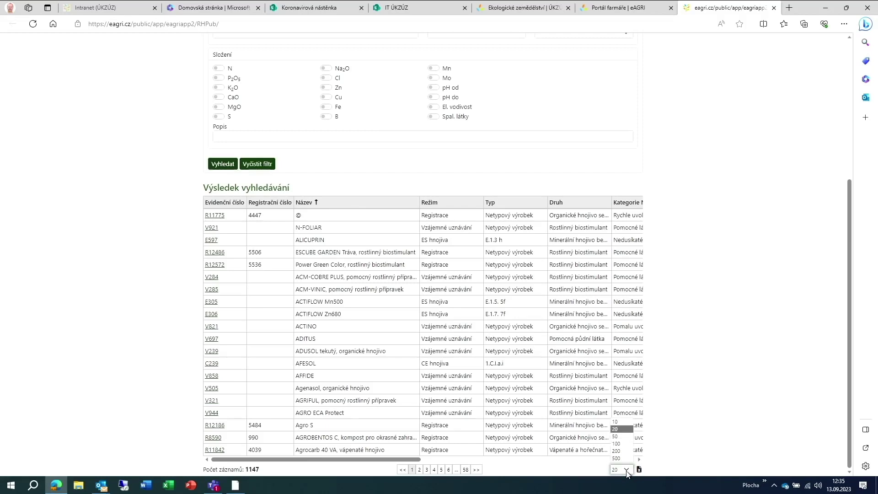
click(701, 429)
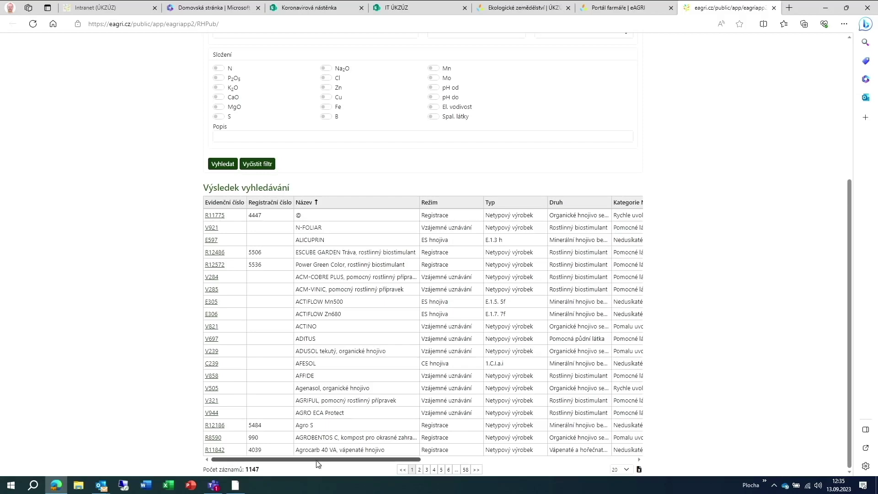
mouse_move(318, 463)
mouse_down()
mouse_move(488, 472)
mouse_move(305, 464)
mouse_up()
drag(327, 461, 575, 470)
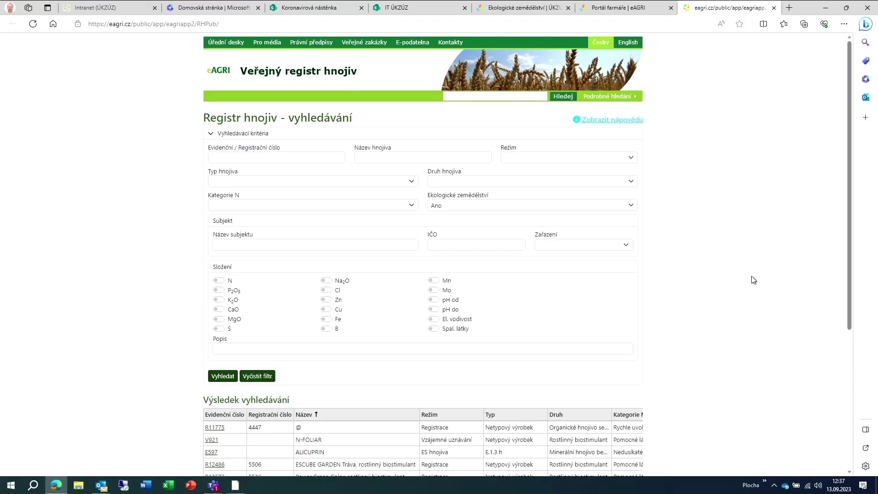
Search the register for the fertilizer name Belenus, keeping Ekologické zemědělství at Ano.
click(377, 156)
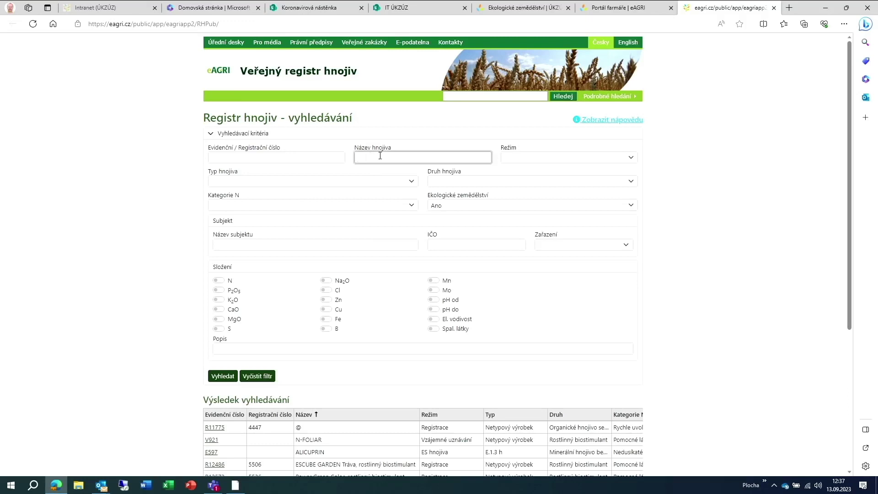
text(Belenus)
scroll(750, 238, down, 3)
click(223, 243)
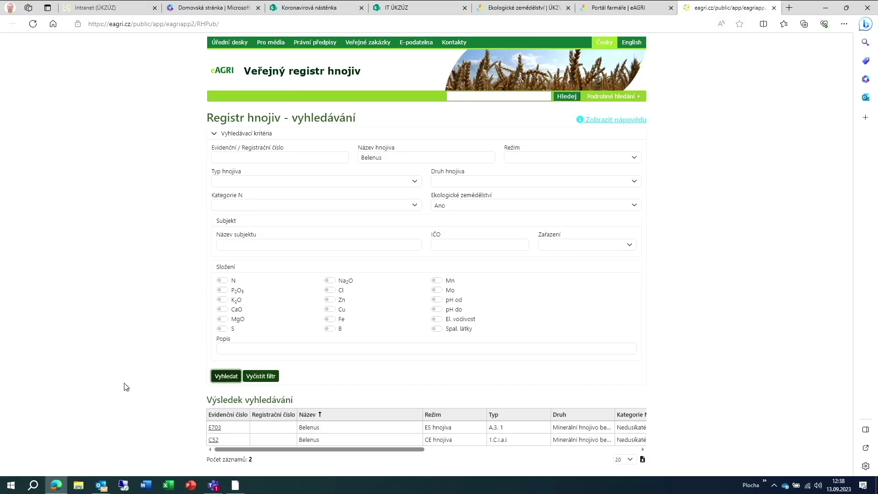
Open the detail of the Belenus record E703 and download its label leaflet.
click(215, 428)
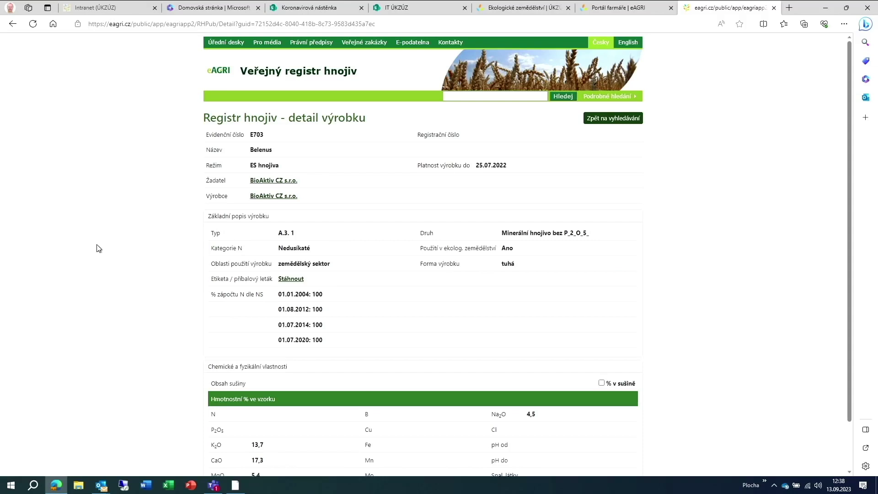
scroll(97, 248, down, 1)
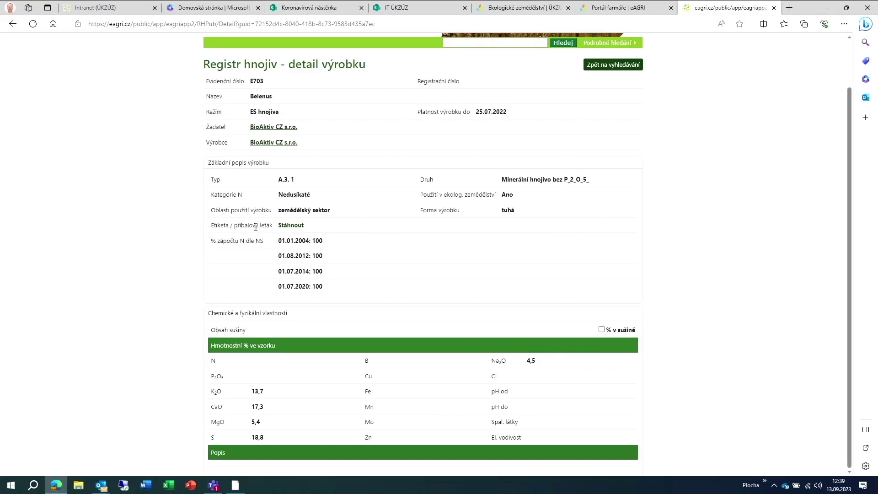
click(292, 228)
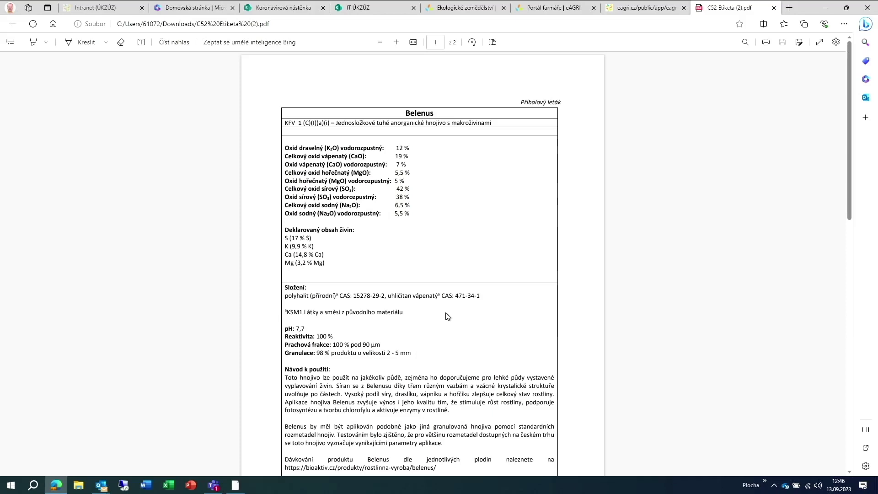
Read through both pages of the Belenus leaflet PDF and close it.
scroll(447, 316, down, 3)
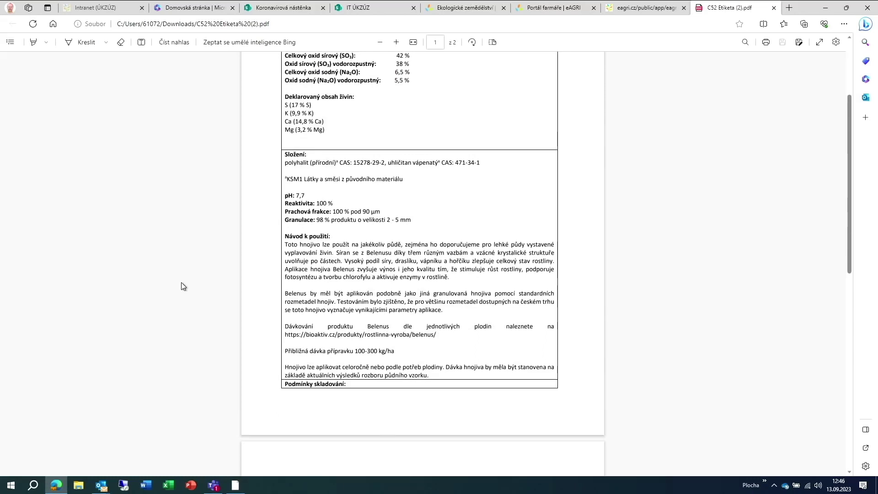
scroll(181, 286, down, 6)
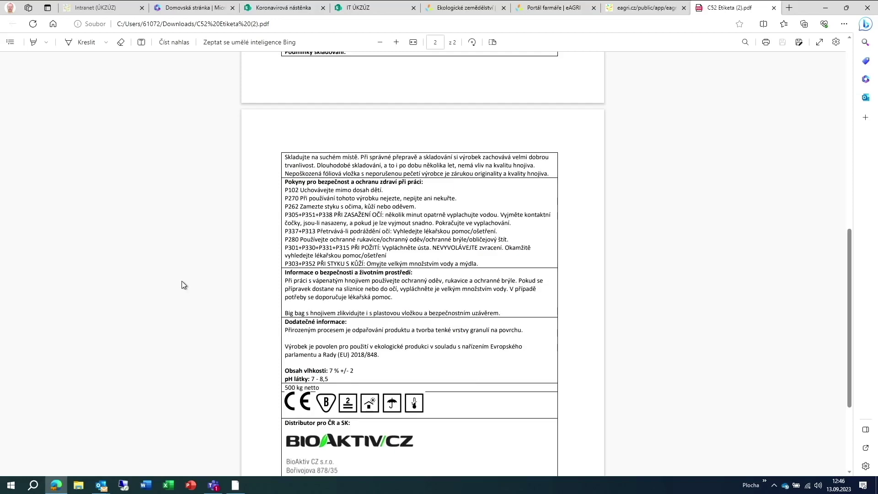
key(ctrl+w)
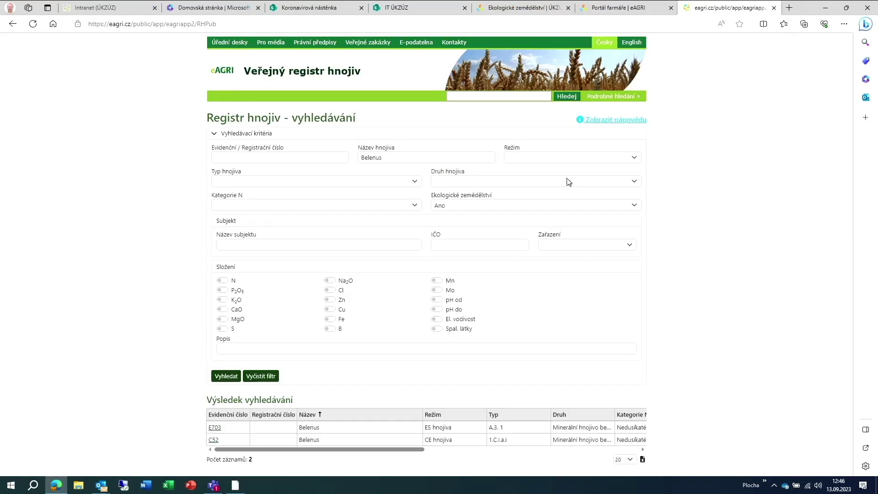
Replace the fertilizer name with Amofos NP 11-SZ and run the search.
double_click(379, 156)
key(BackSpace)
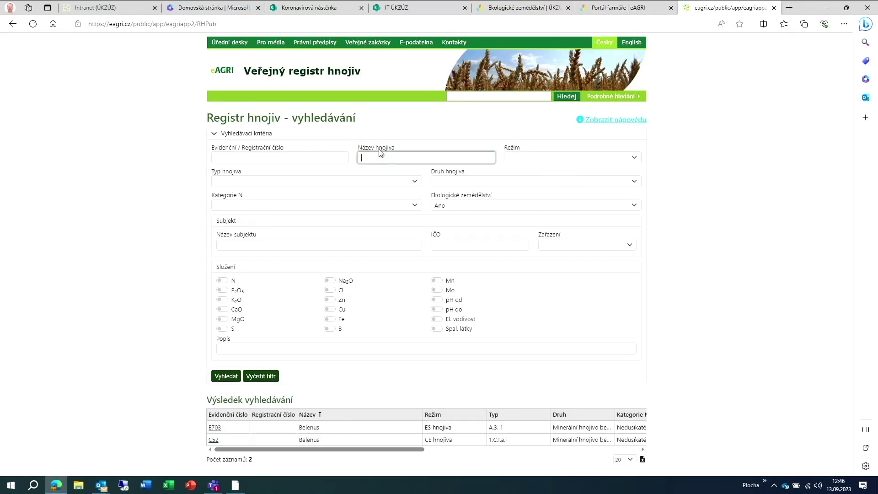
text(Amofos NP 11-52)
drag(408, 158, 404, 160)
click(226, 375)
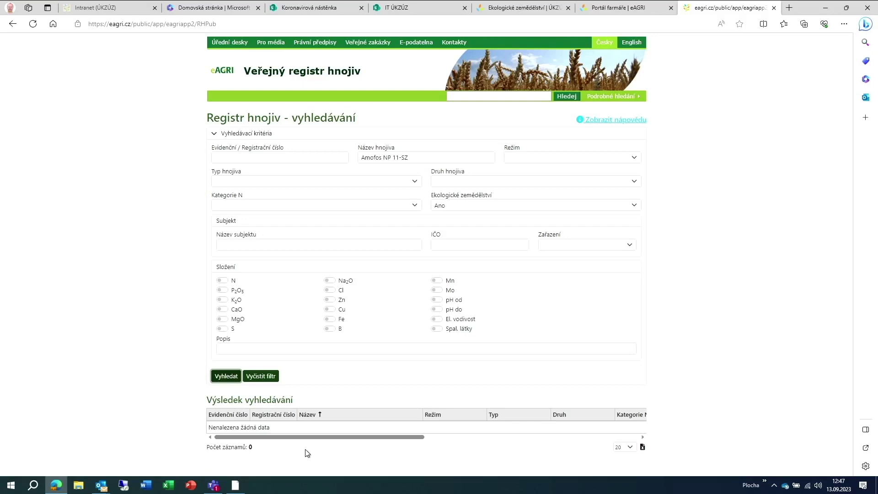
Clear the fertilizer name and search for the fertilizer kind Vápenaté a hořečnatovápenaté hnojivo.
triple_click(365, 161)
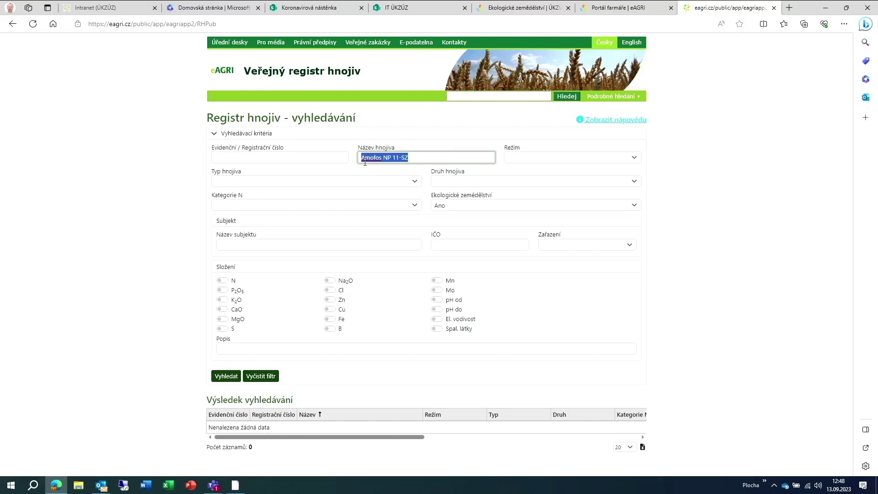
key(BackSpace)
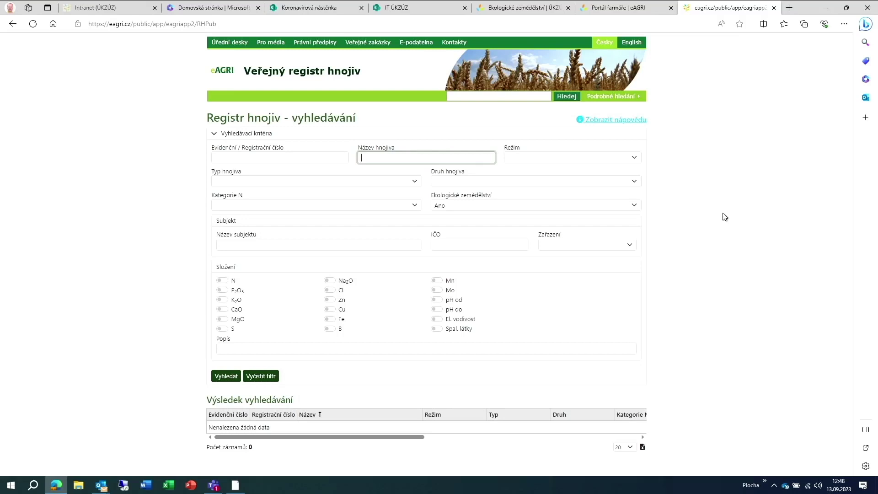
click(635, 187)
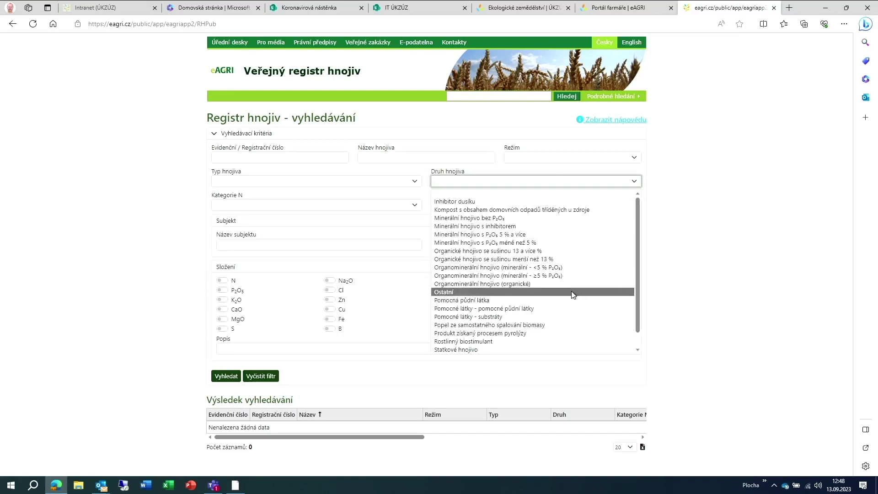
scroll(573, 295, down, 1)
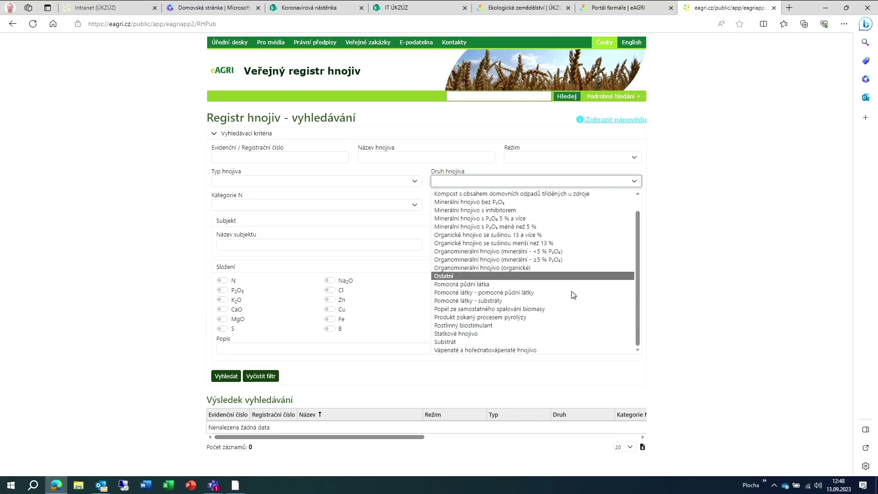
click(541, 350)
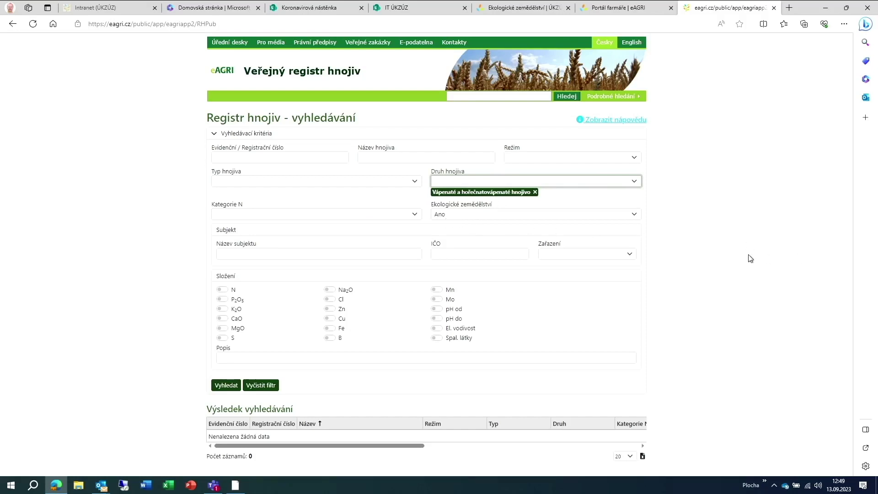
click(225, 386)
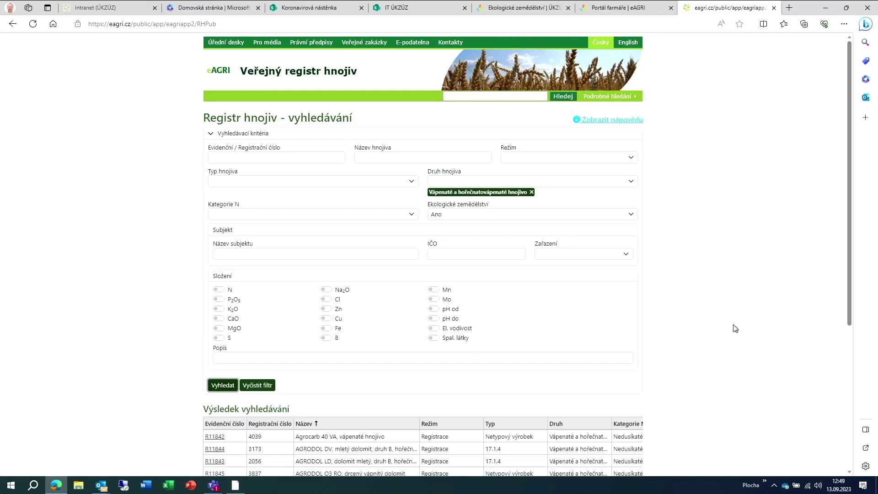
Review the list of found lime fertilizers and remove the Vápenaté a hořečnatovápenaté hnojivo filter.
scroll(734, 327, down, 5)
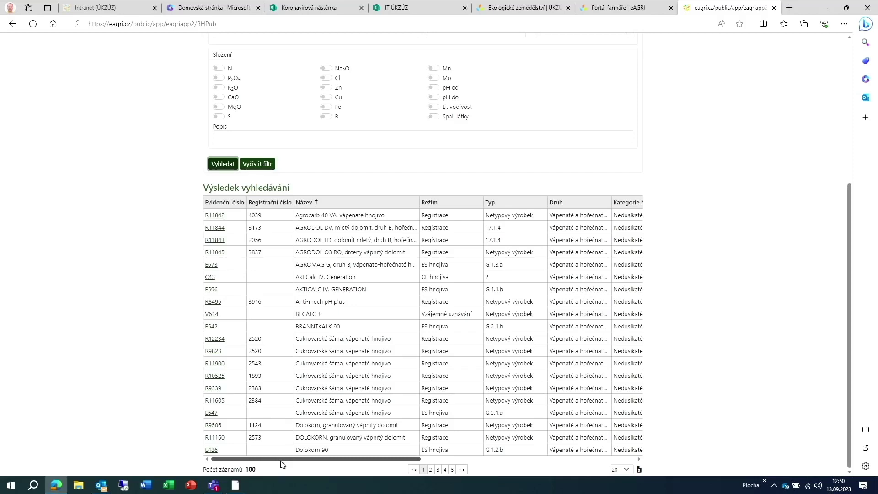
scroll(280, 463, up, 5)
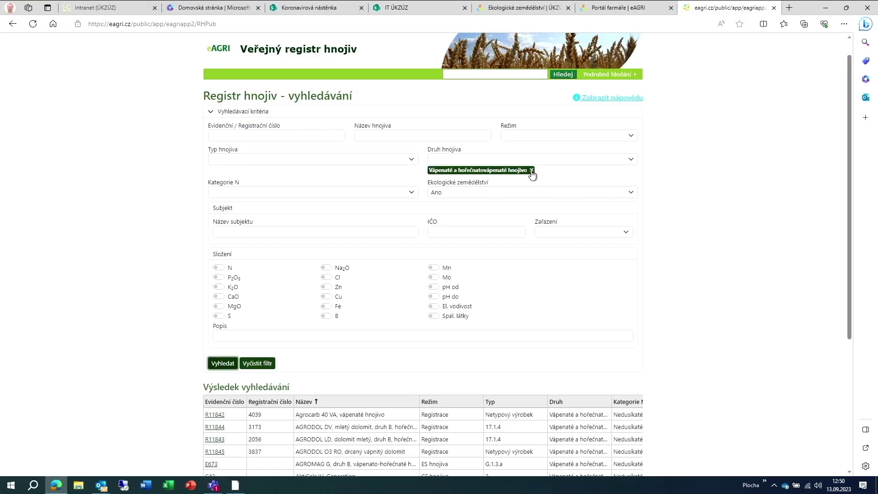
click(531, 171)
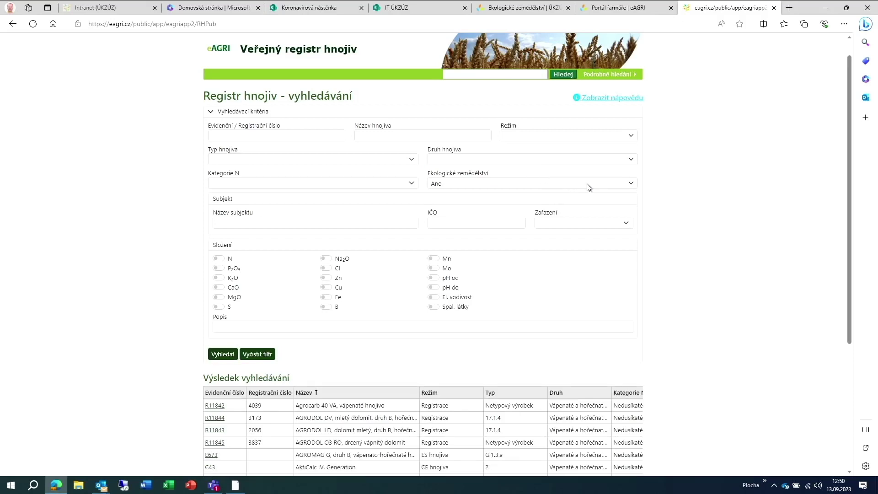
Add Pomocná půdní látka and Rostlinný biostimulant as fertilizer kinds, and remove both again.
click(633, 160)
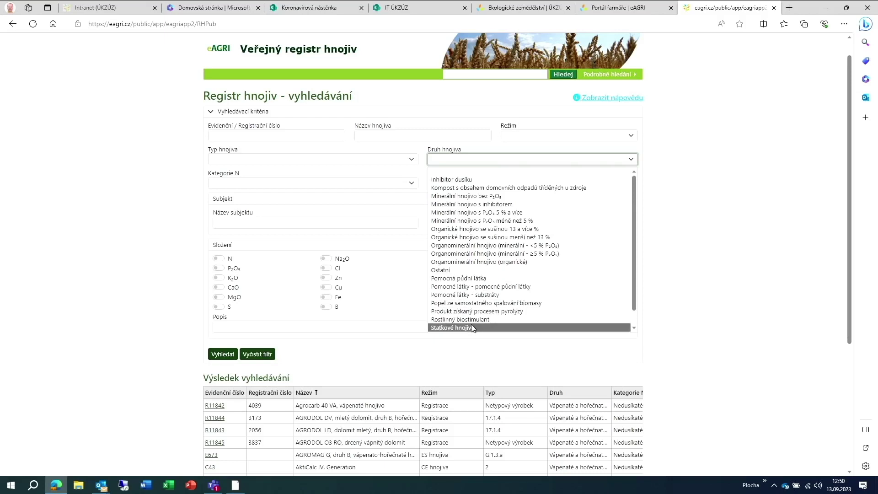
click(468, 279)
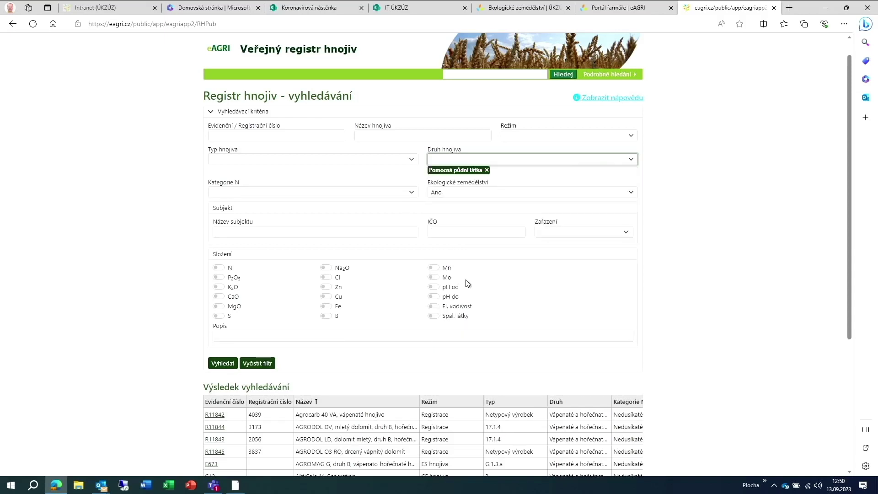
click(631, 160)
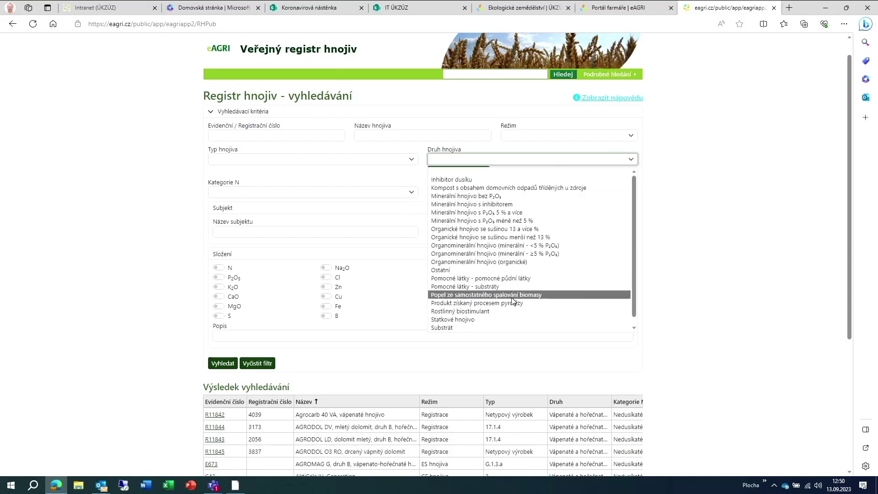
click(497, 310)
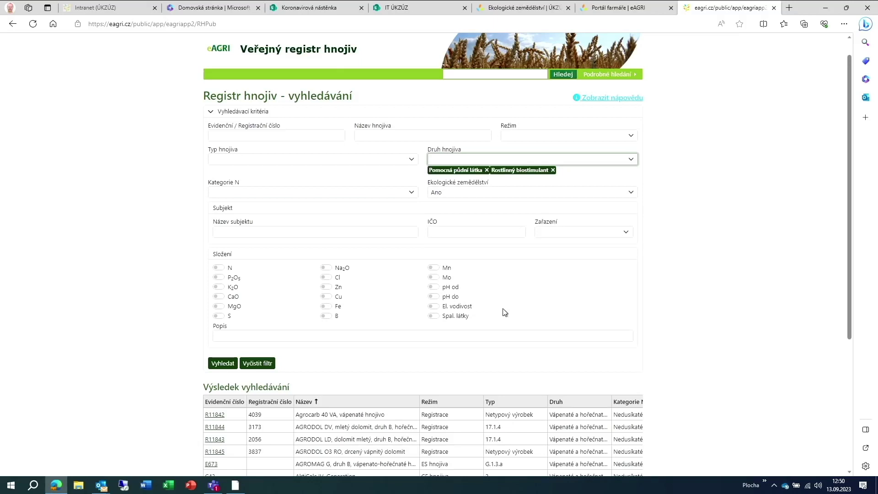
click(552, 170)
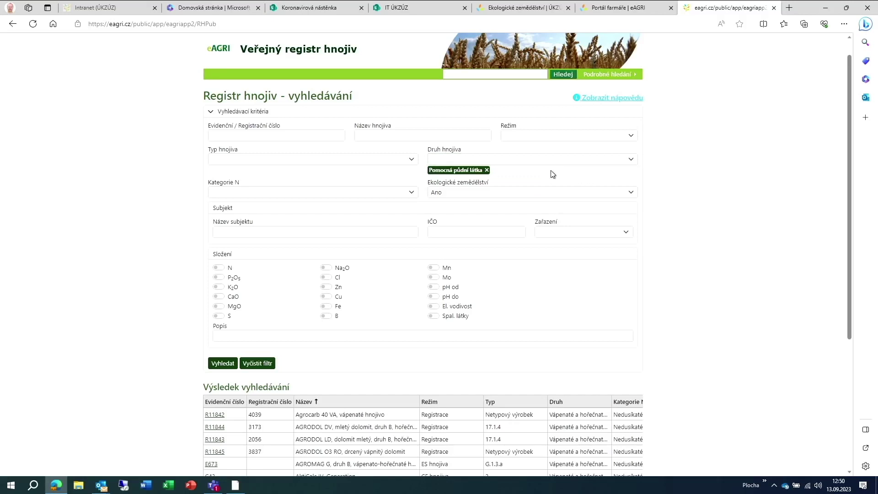
click(486, 170)
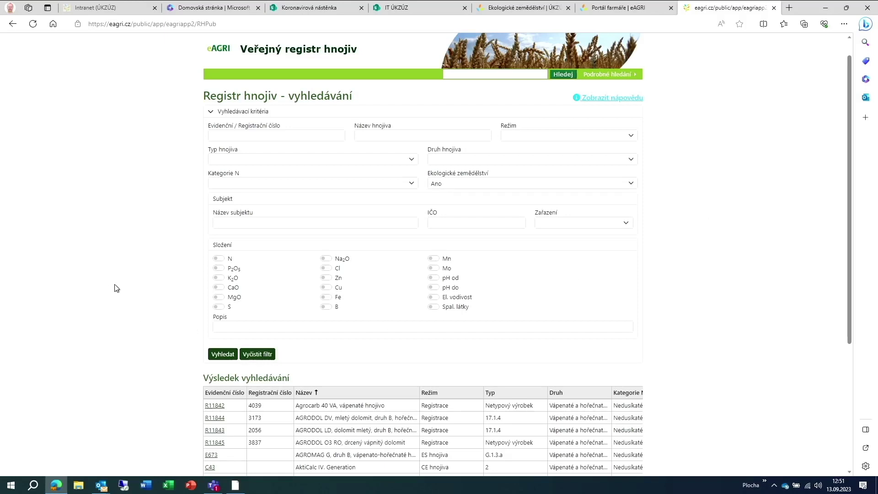
Search for products of the subject named Agro CS and view the results list.
click(230, 224)
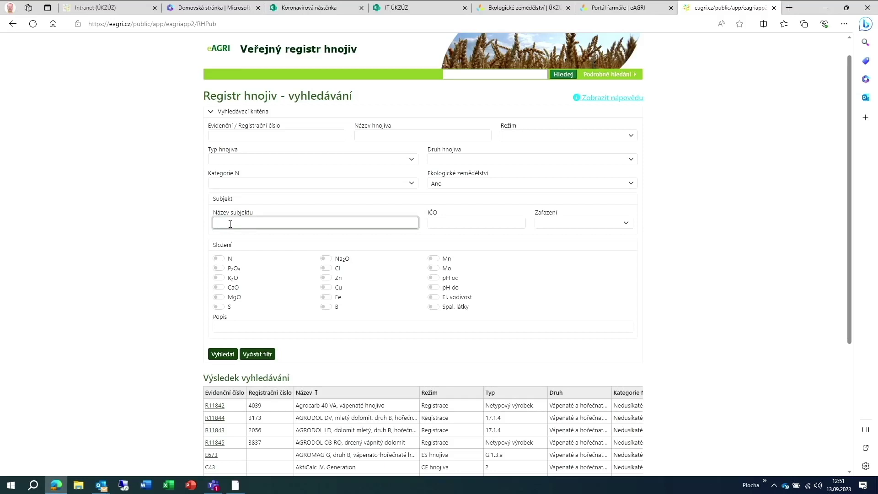
text(Agro CS)
click(222, 354)
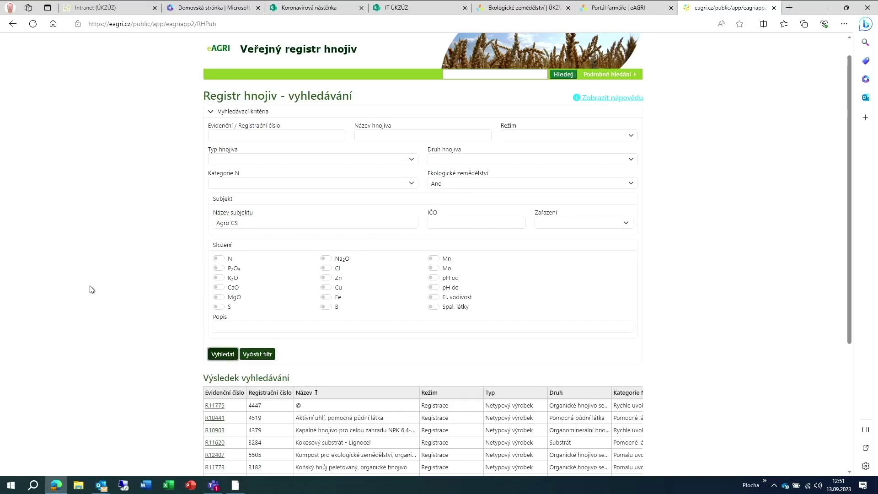
scroll(91, 288, down, 4)
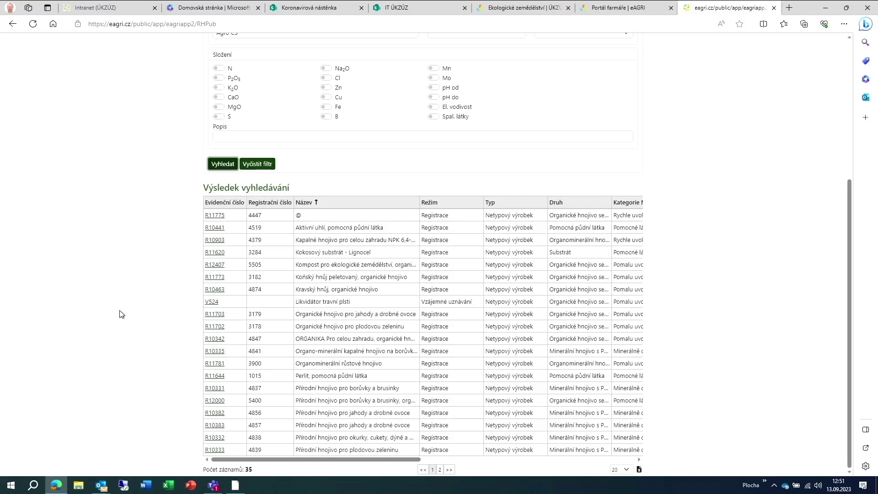
Clear the subject name, search for products whose composition contains S, and view the results list.
scroll(119, 313, up, 4)
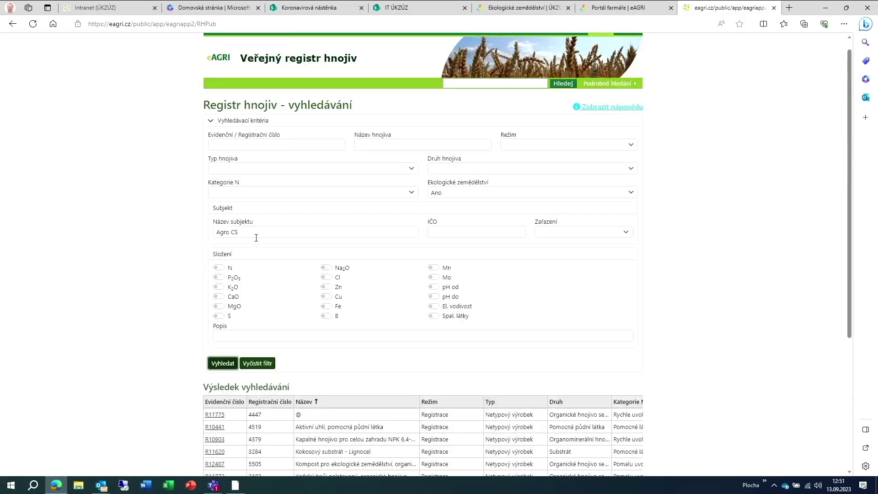
drag(256, 234, 177, 235)
key(BackSpace)
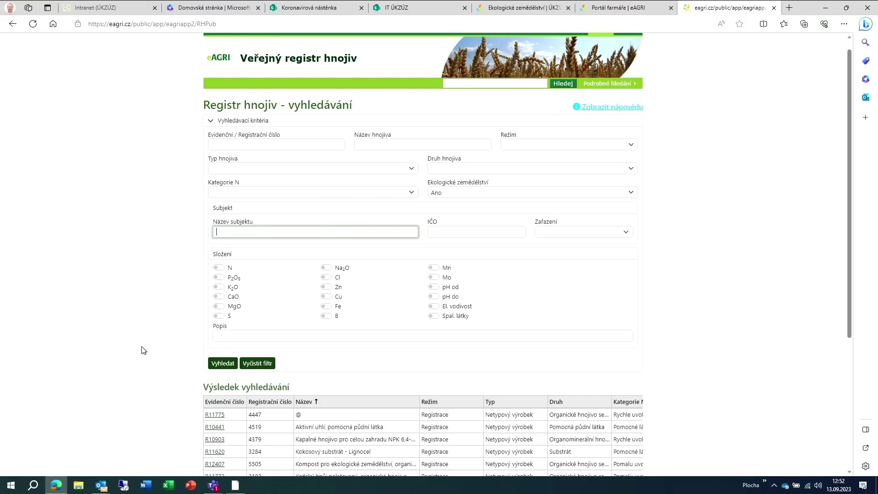
click(219, 316)
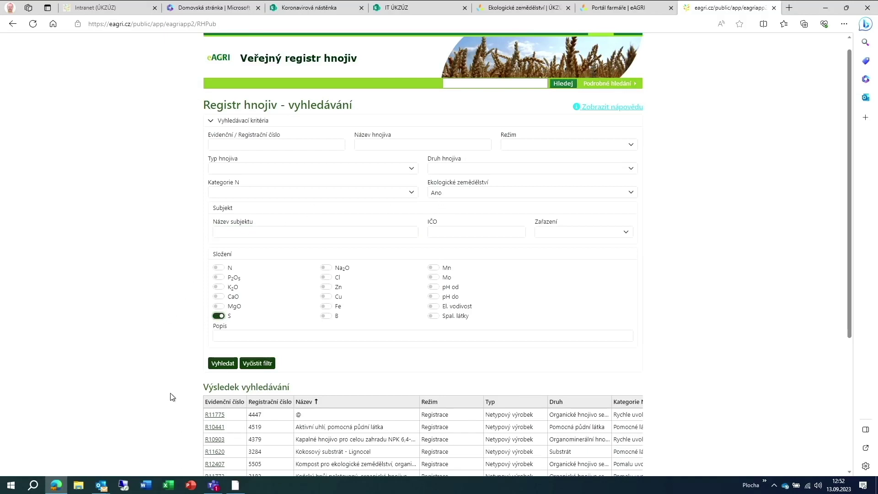
click(222, 363)
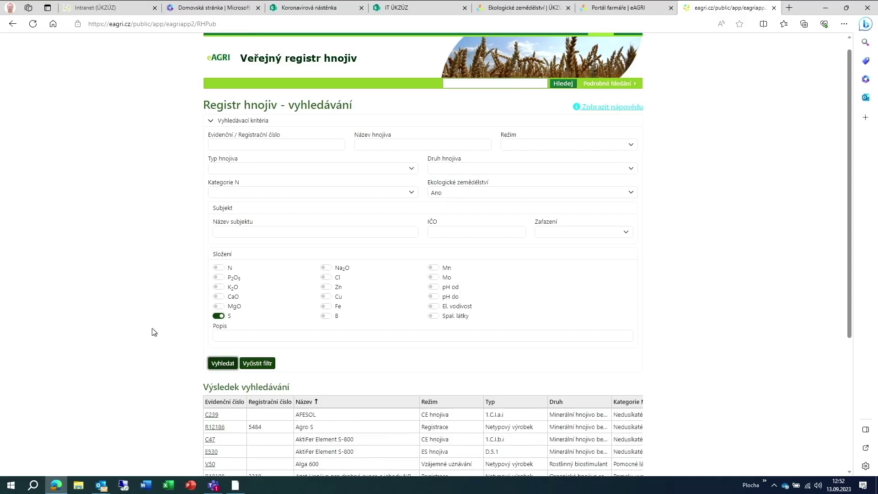
scroll(122, 320, down, 4)
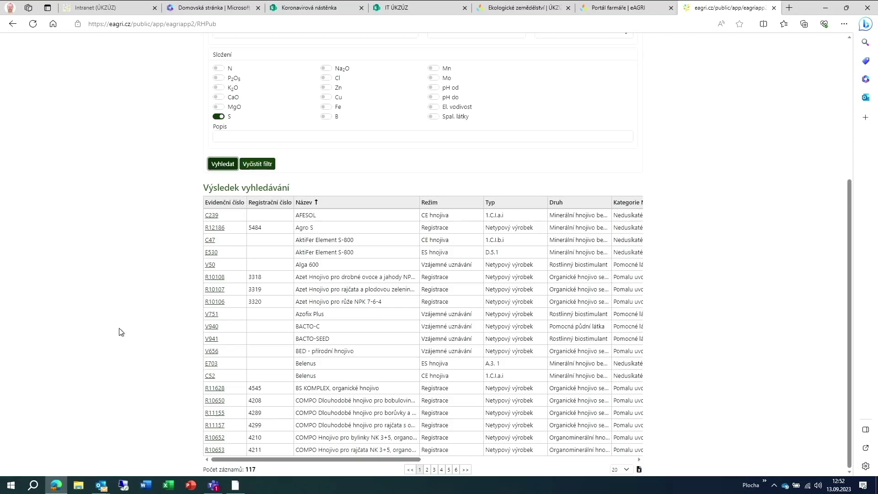
scroll(119, 332, up, 4)
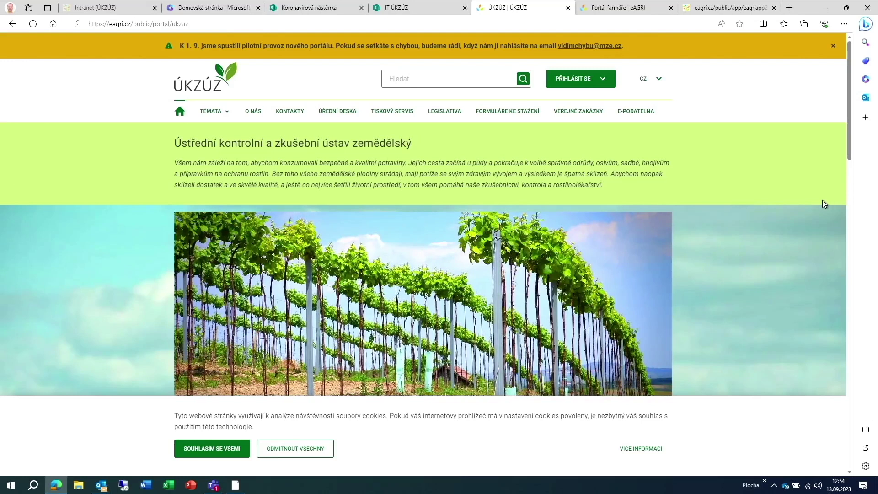
On the ÚKZÚZ portal, open the Ekologické zemědělství page under Udržitelné zemědělství and view its contact section.
scroll(805, 228, down, 9)
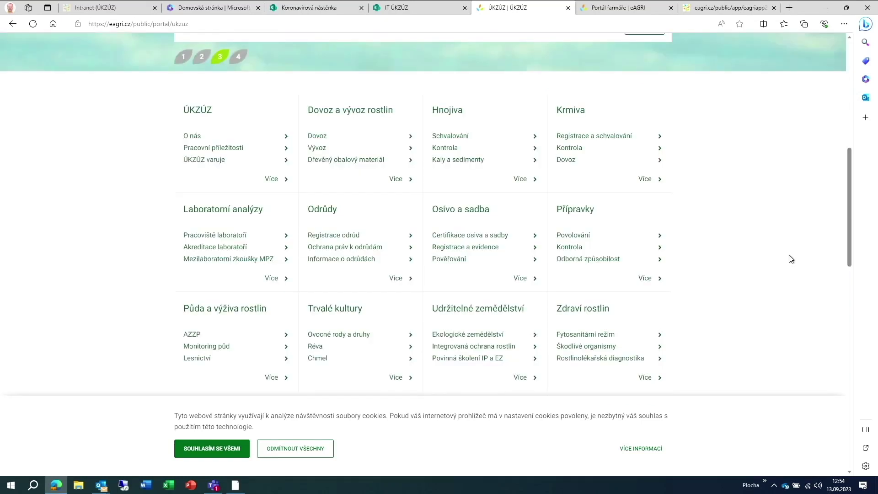
click(452, 339)
scroll(722, 263, down, 5)
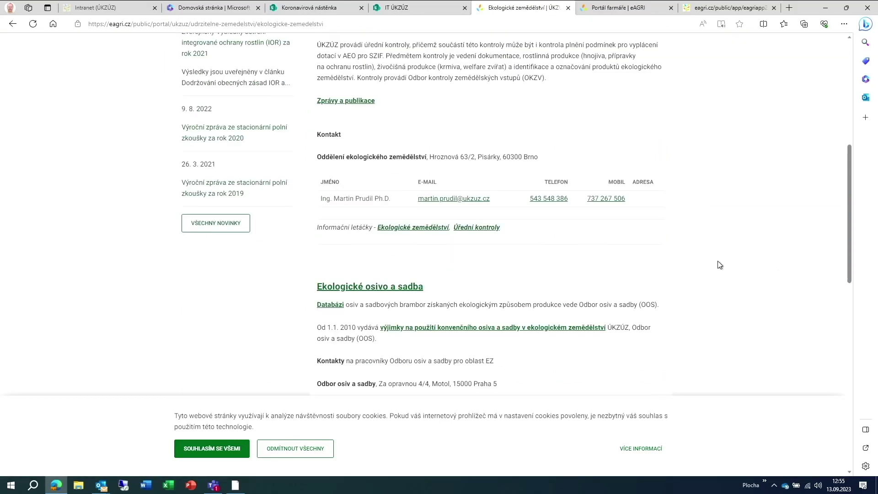